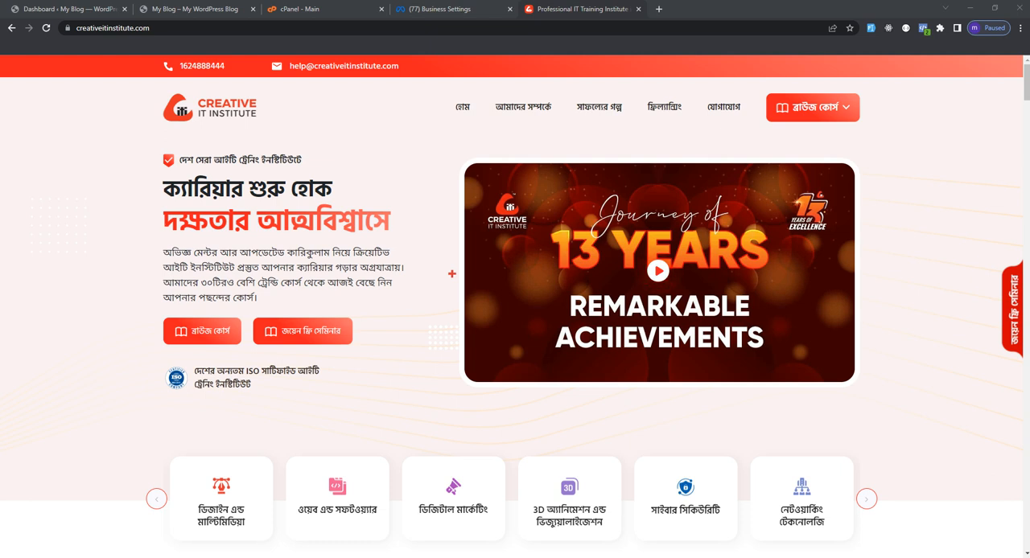
click(440, 9)
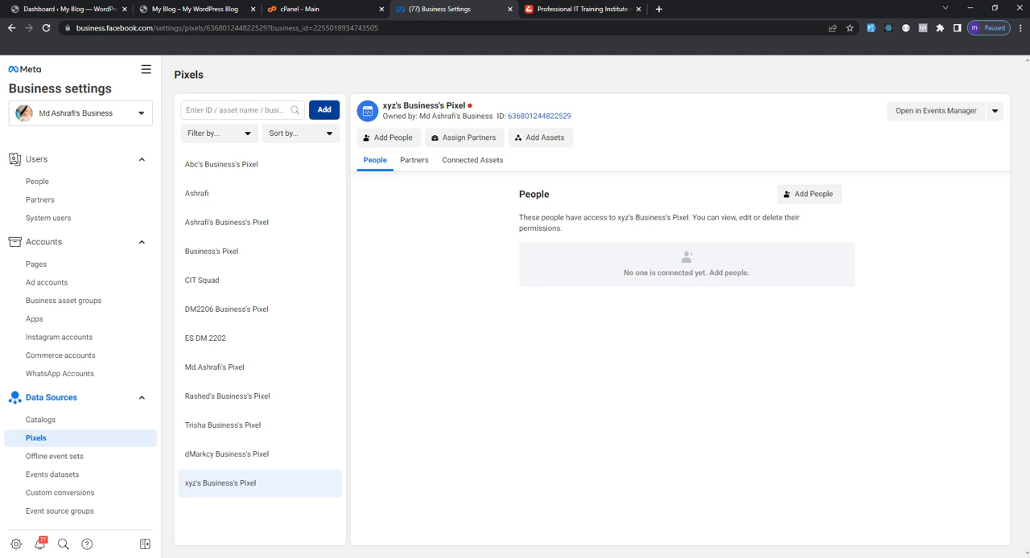
click(323, 110)
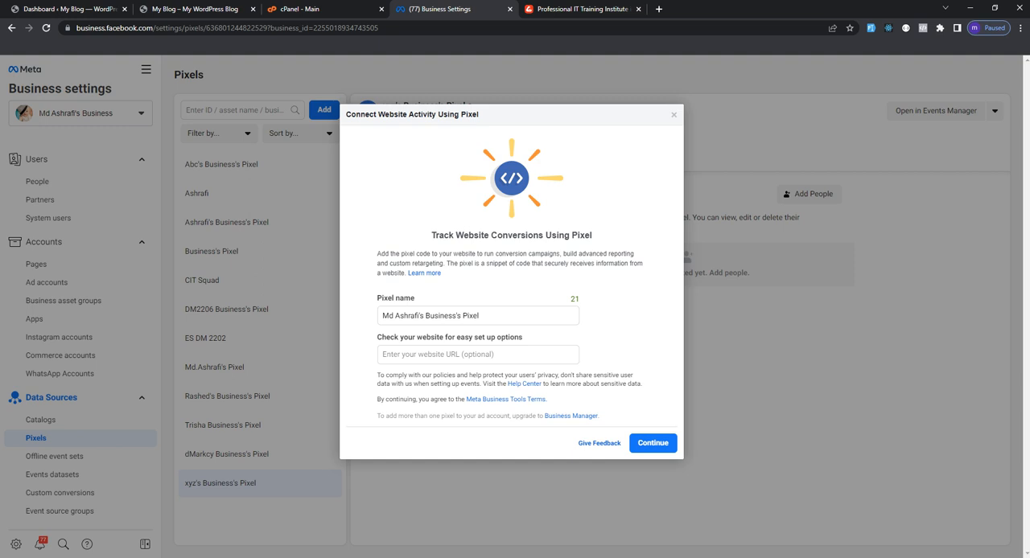
drag(418, 316, 382, 315)
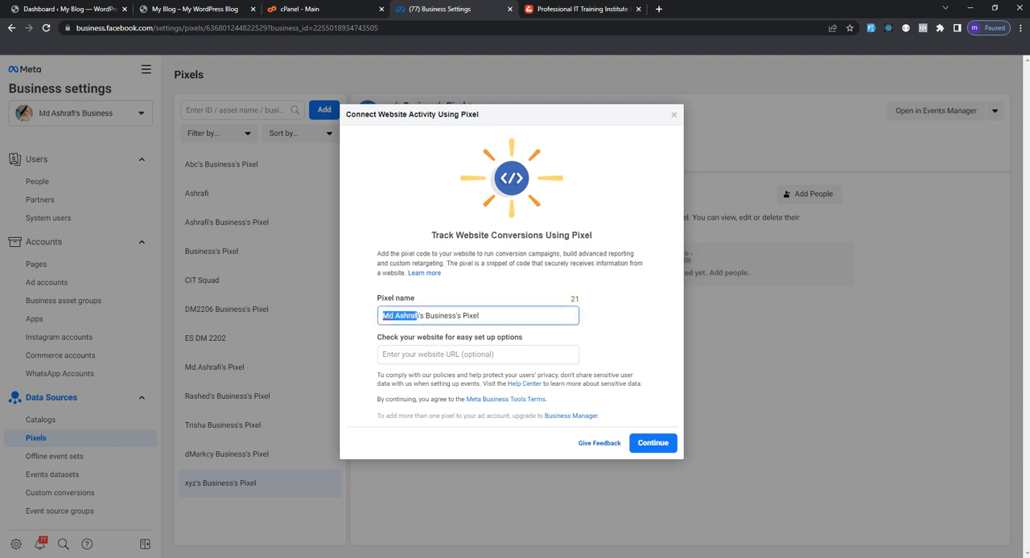
key(BackSpace)
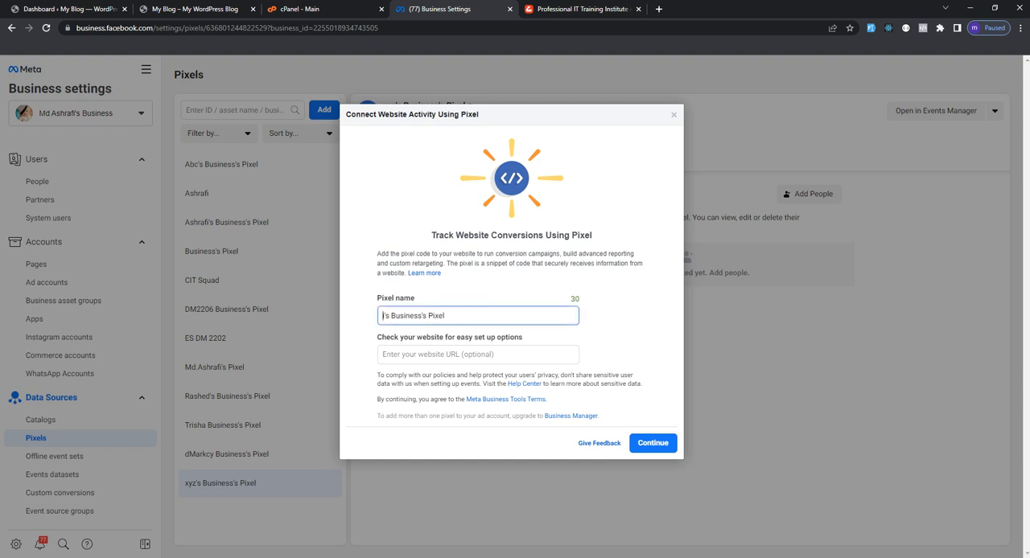
text(xyzs)
key(Delete)
click(478, 355)
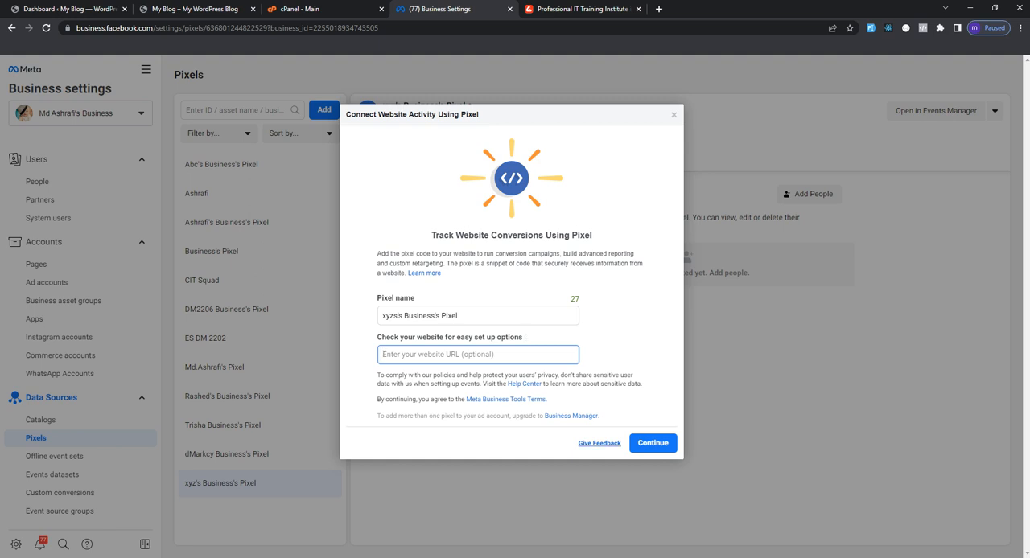
click(653, 444)
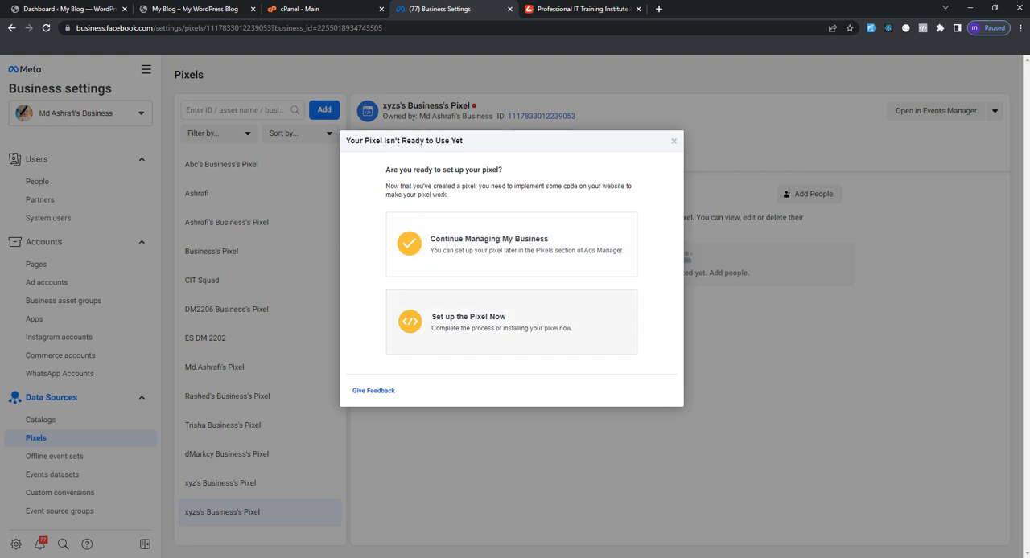
Set up the new pixel by manual installation and copy its base code to the clipboard
click(499, 319)
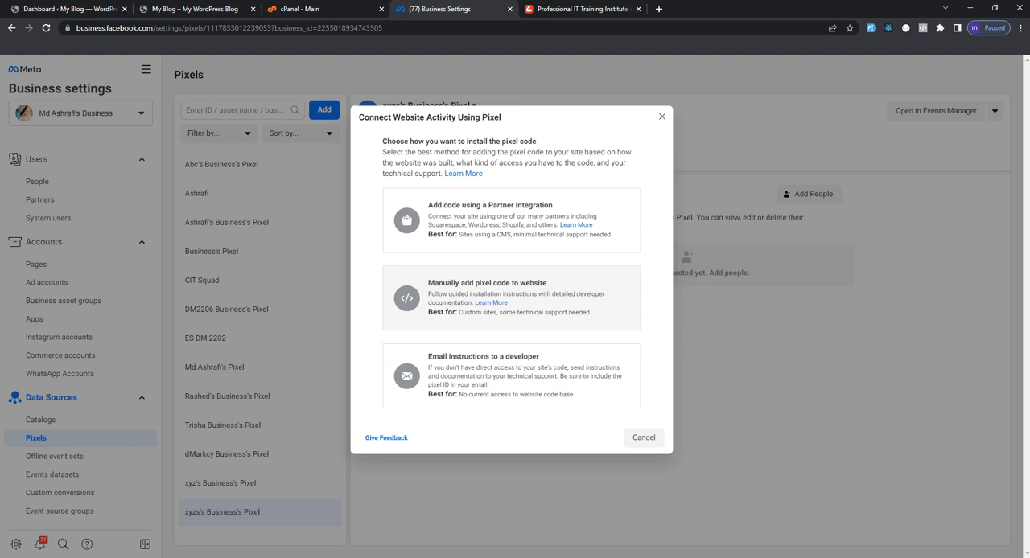
click(512, 299)
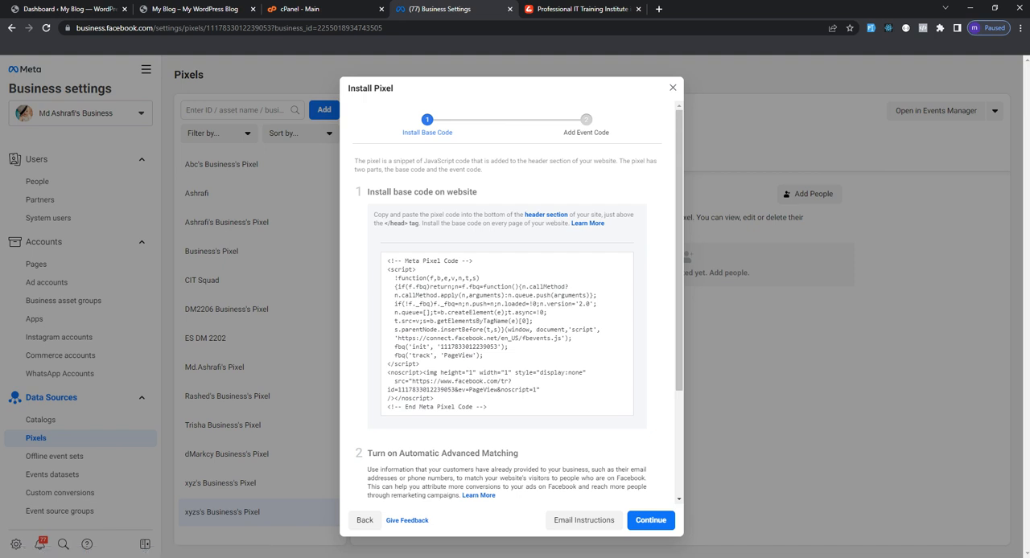
drag(421, 224, 383, 223)
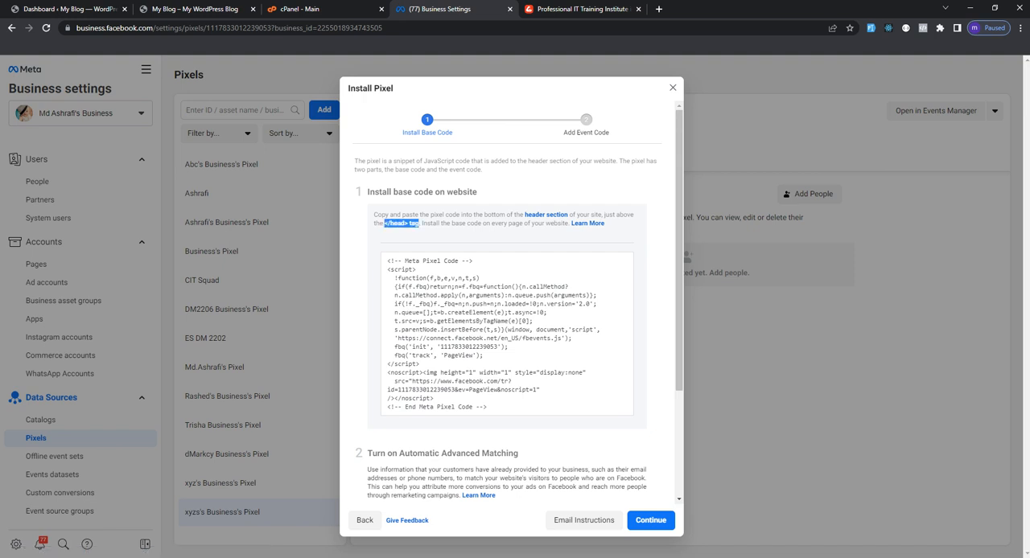
click(508, 329)
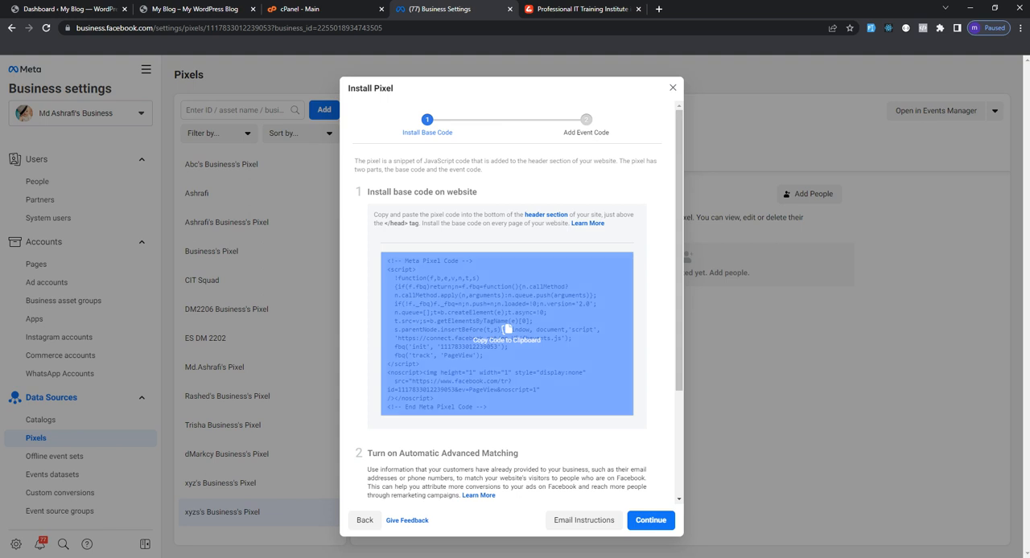
click(507, 330)
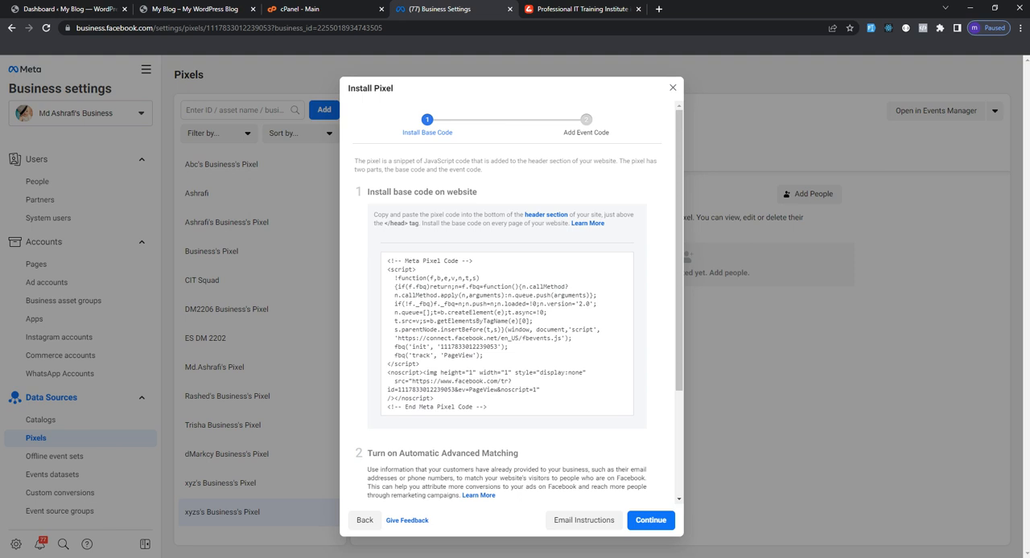
Switch to cPanel and open the public_html/wp-content/themes/generatepress folder in File Manager
click(292, 9)
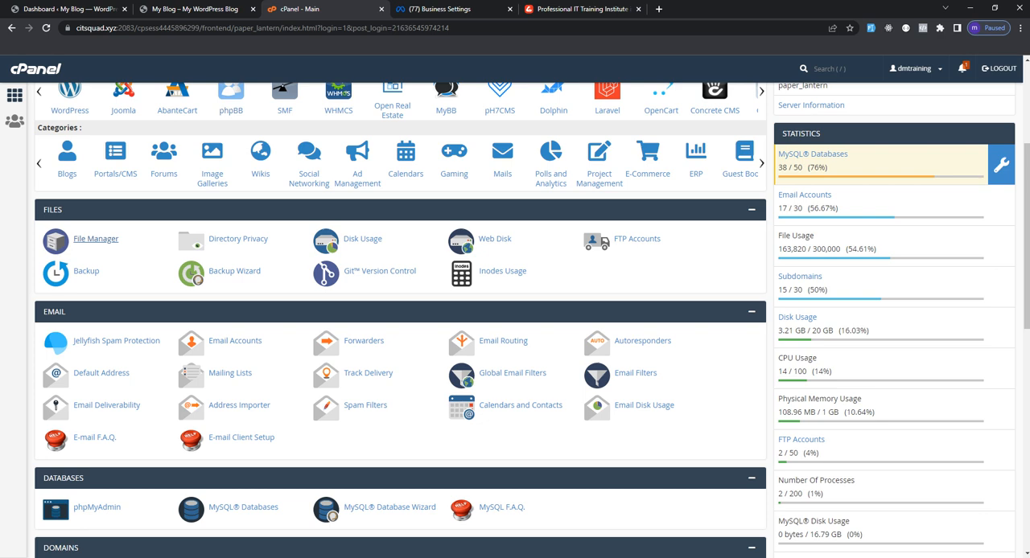
click(96, 239)
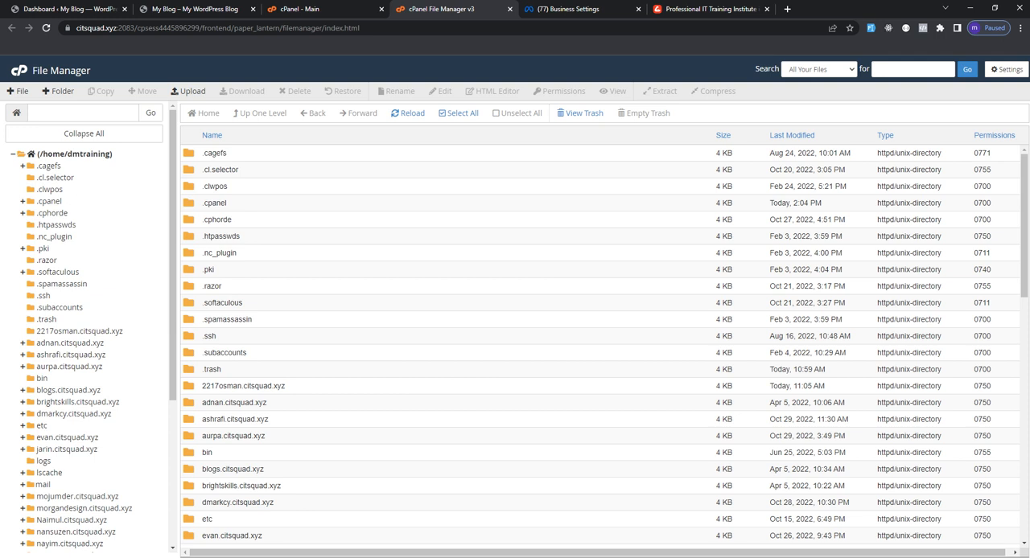
scroll(89, 322, down, 5)
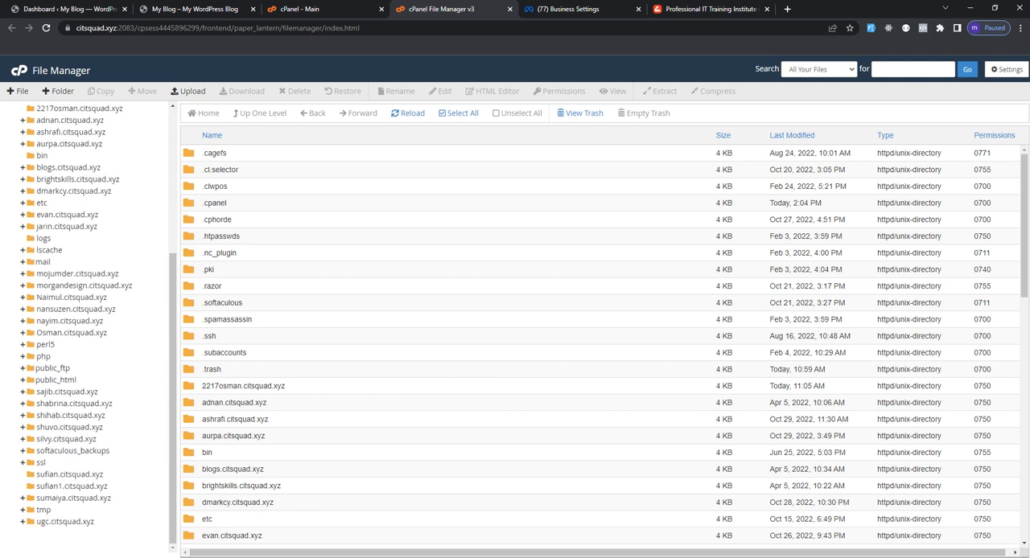
click(56, 379)
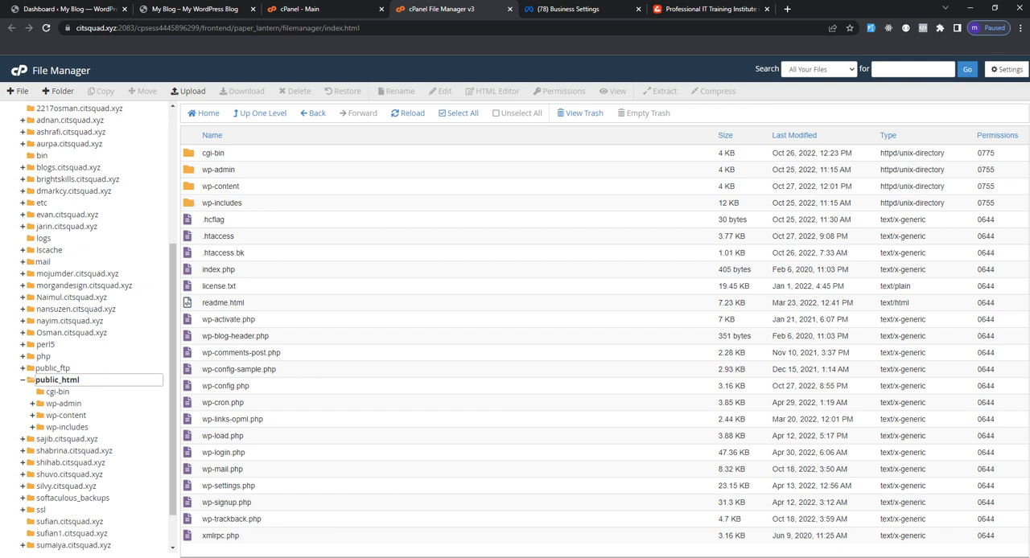
double_click(219, 187)
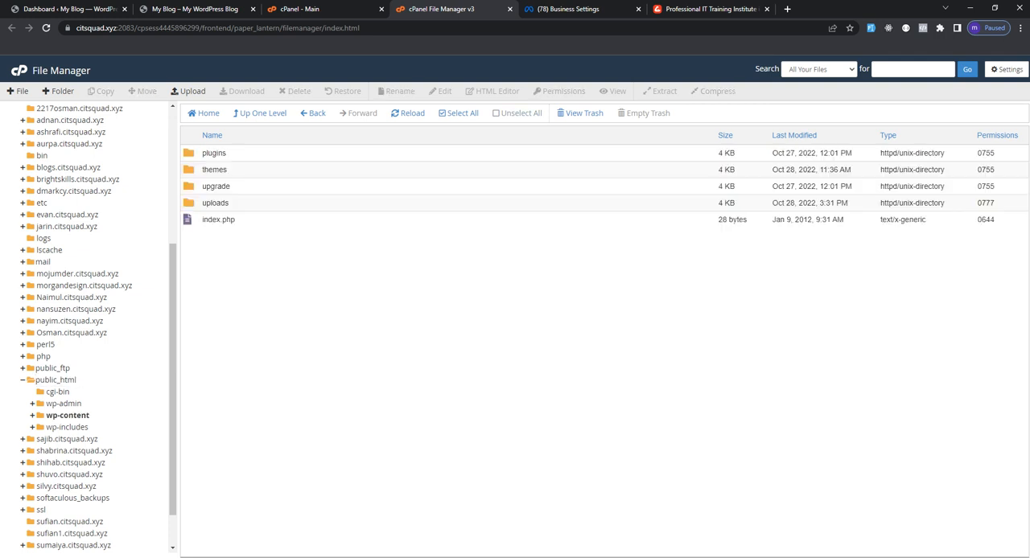
double_click(214, 170)
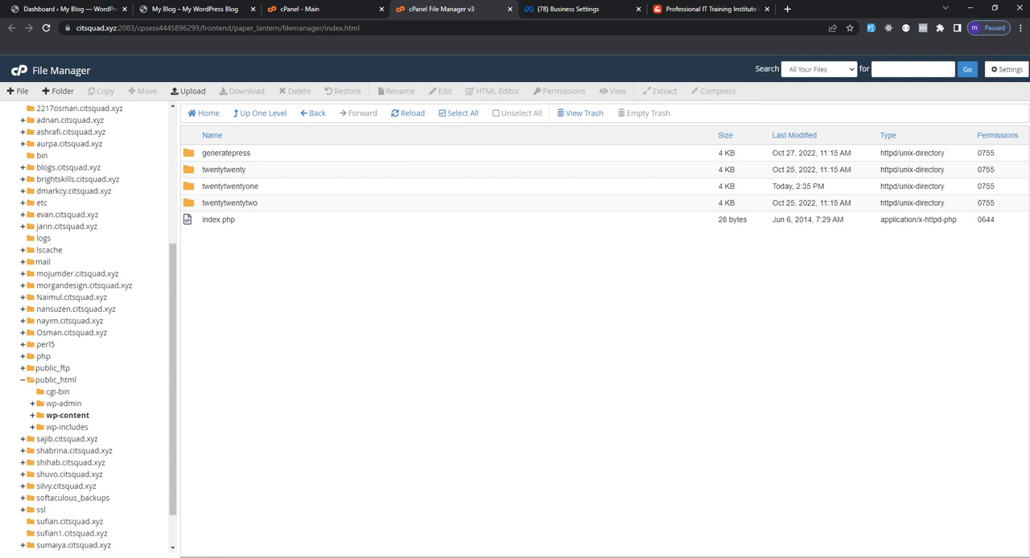
double_click(225, 153)
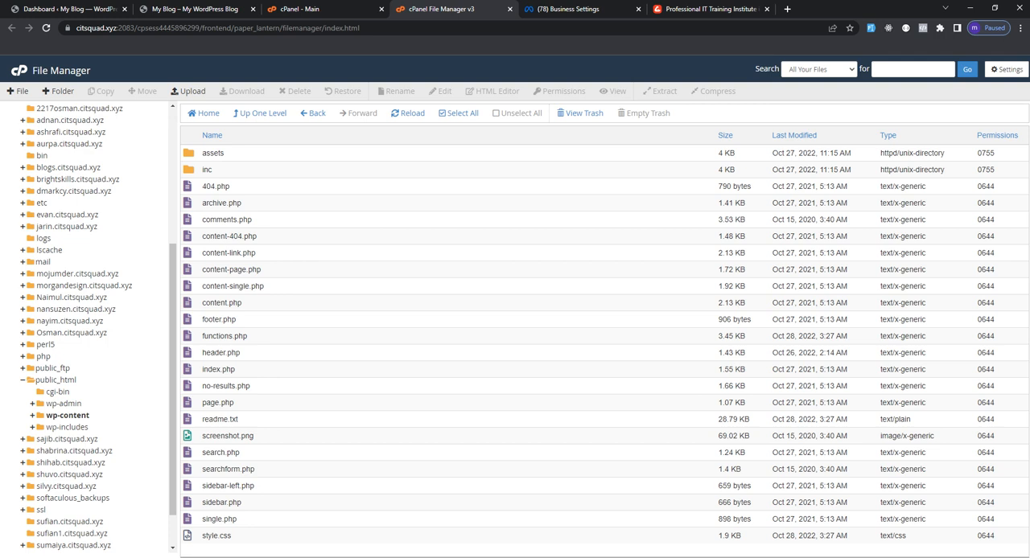
Open the GeneratePress theme's header.php in the code editor, accepting the encoding dialog
click(221, 354)
right_click(193, 356)
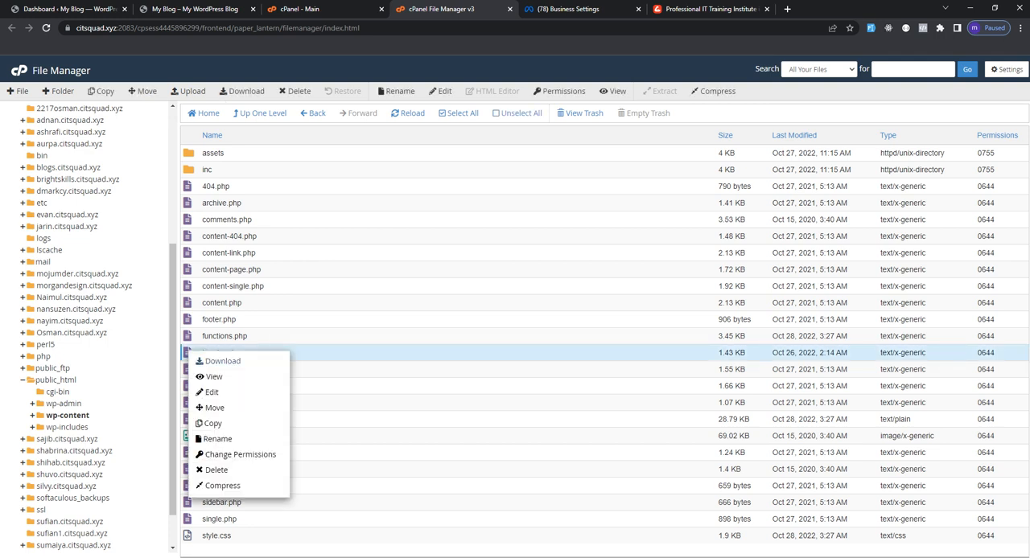
click(210, 394)
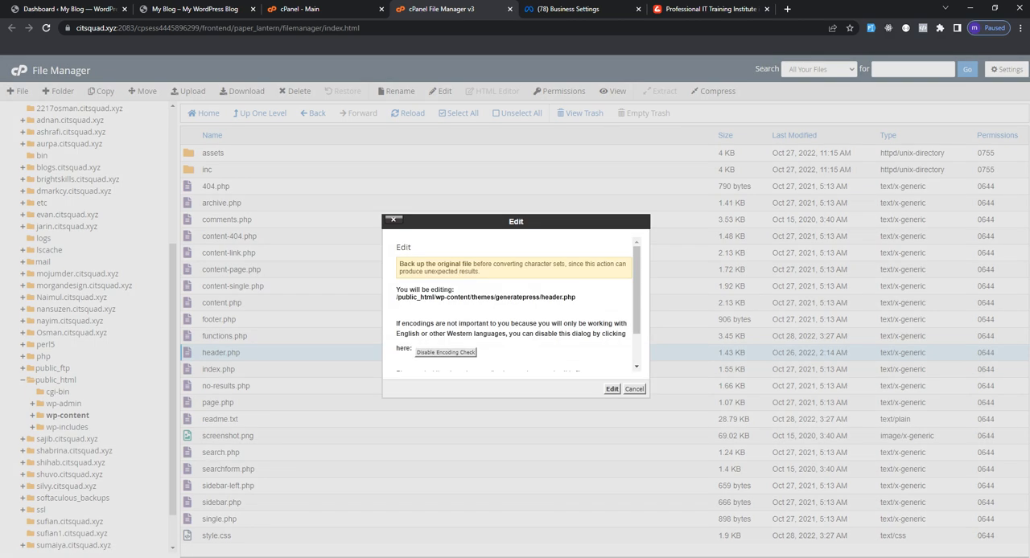
click(613, 390)
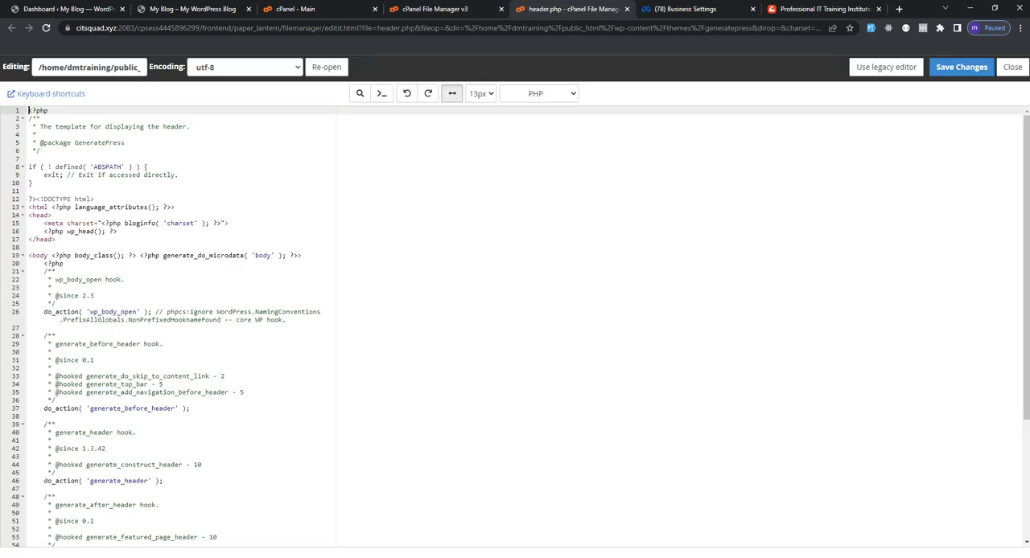
Paste the Meta Pixel base code on a new line just above the closing </head> tag in header.php and save the file
drag(58, 239, 29, 215)
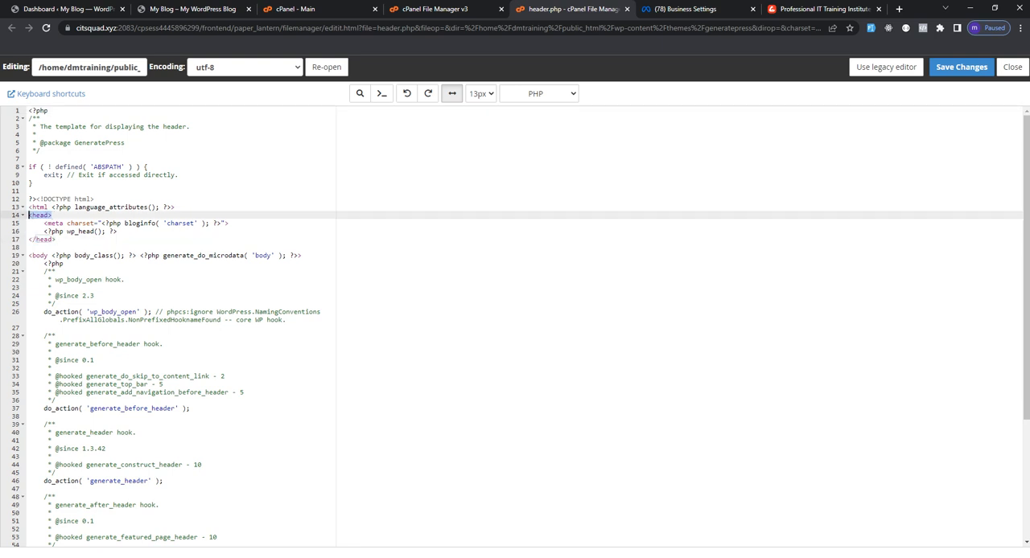
click(60, 247)
click(58, 240)
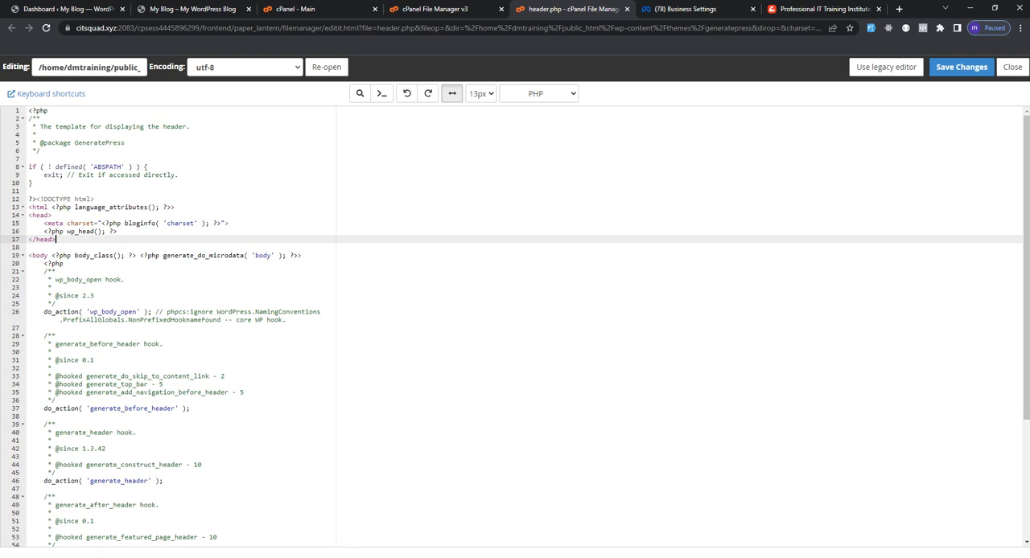
click(684, 9)
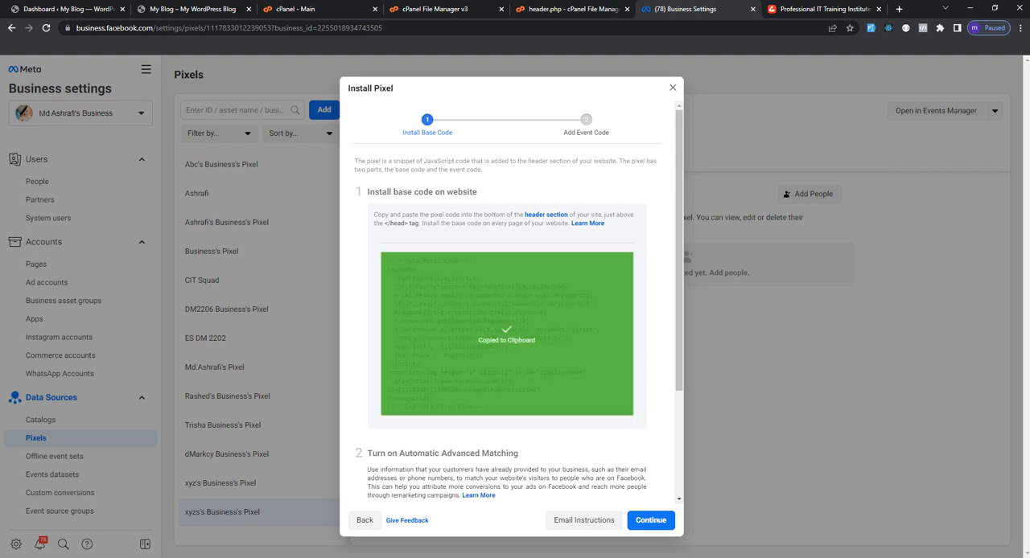
key(ctrl+shift+Tab)
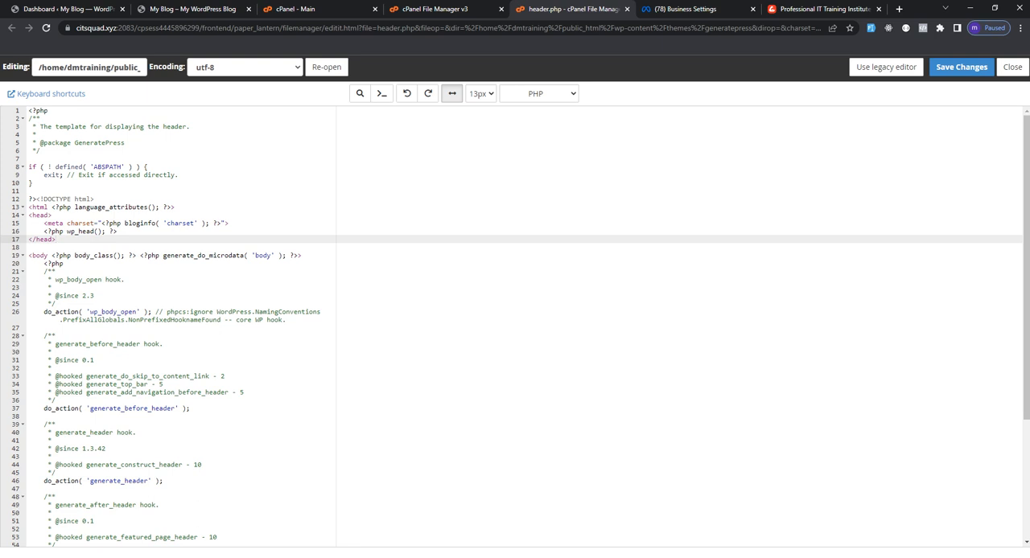
click(118, 231)
key(Return)
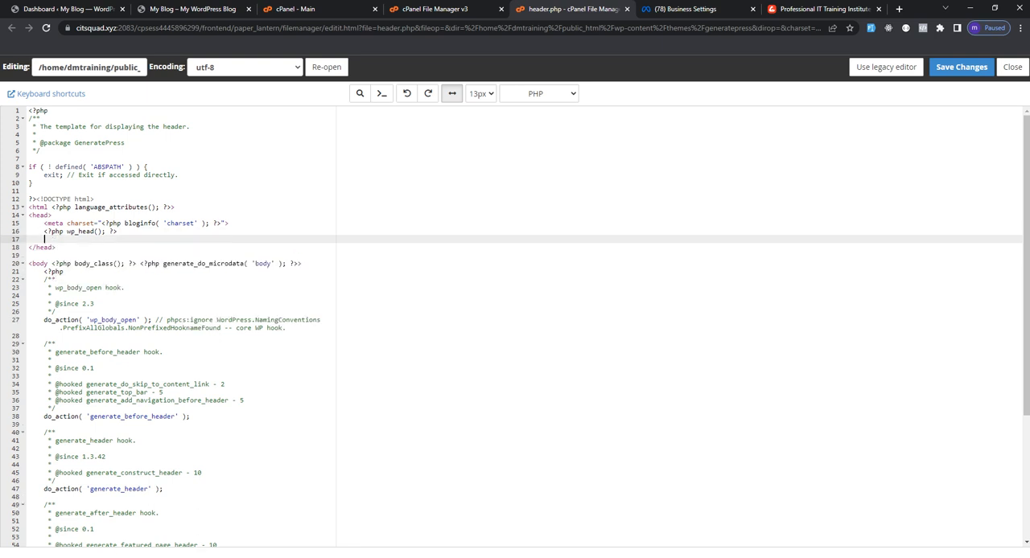
key(ctrl+v)
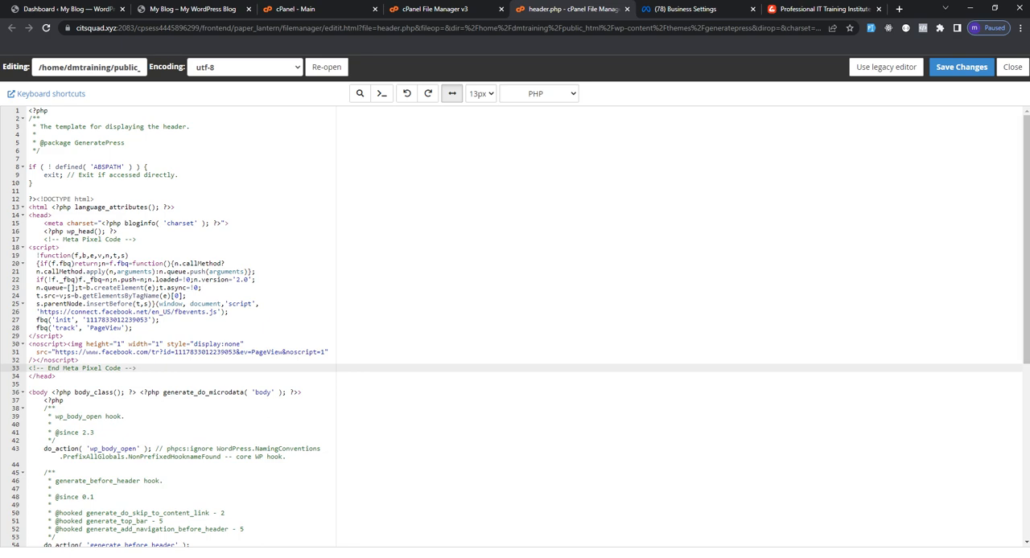
click(962, 67)
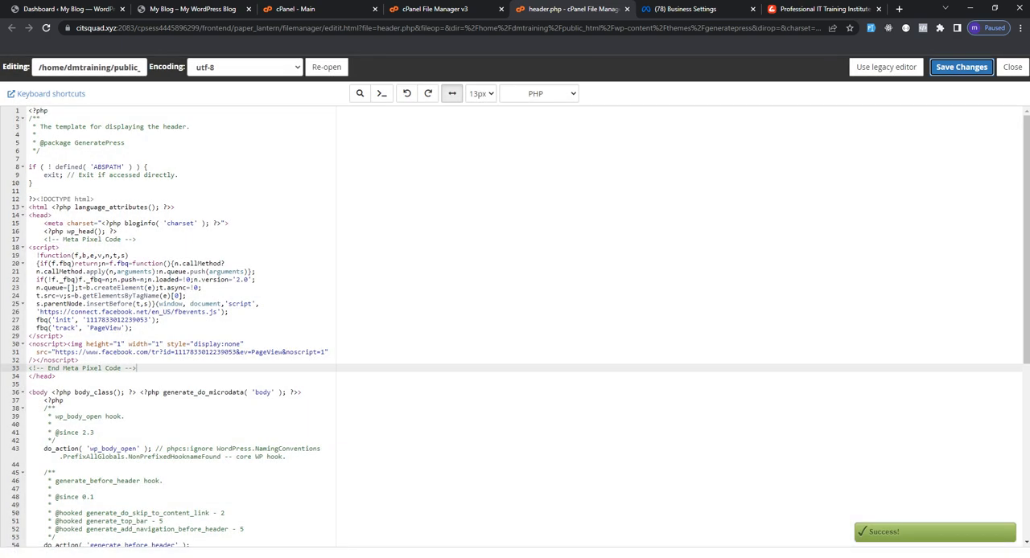
Back in the Meta pixel installation, turn on Automatic Advanced Matching with all customer information types enabled
click(680, 9)
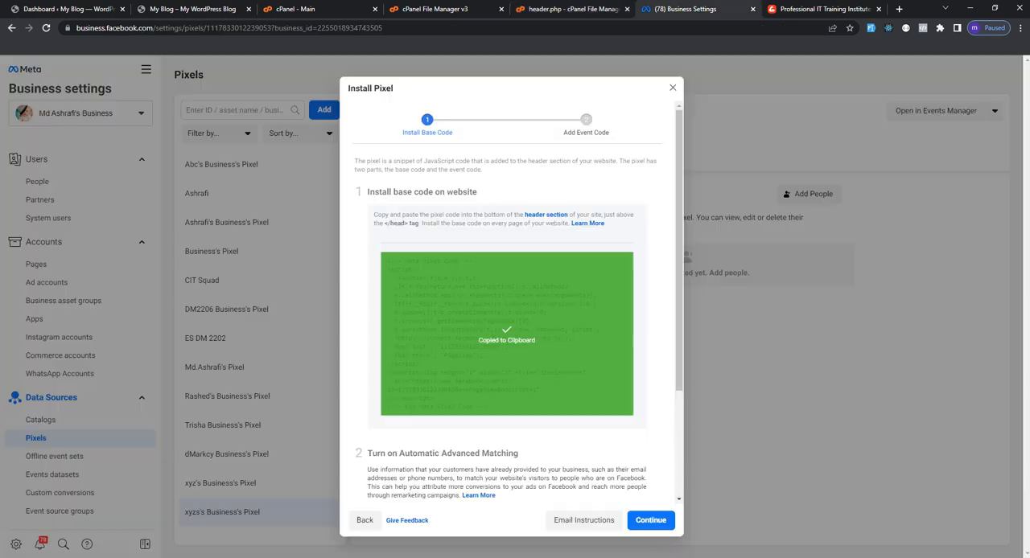
scroll(512, 322, down, 2)
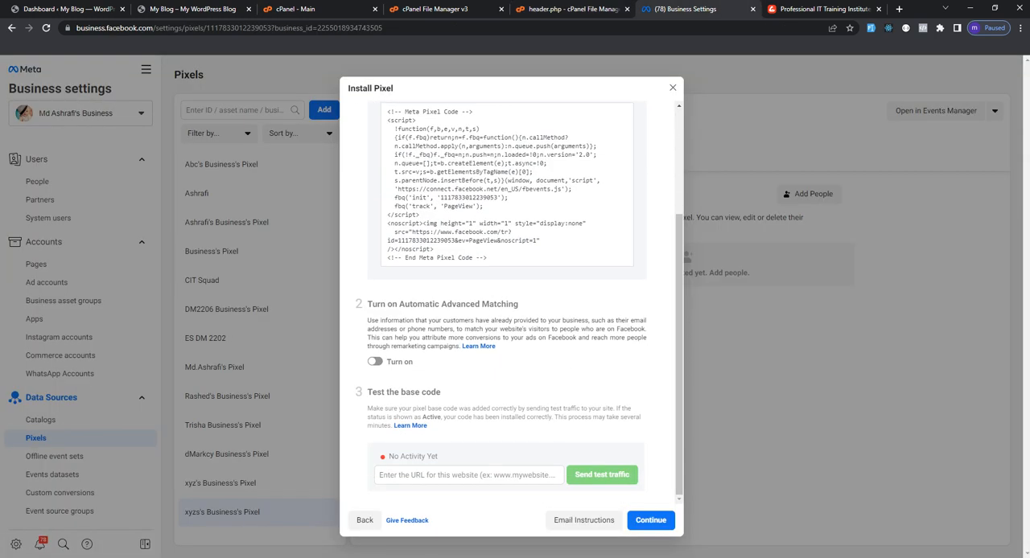
click(375, 361)
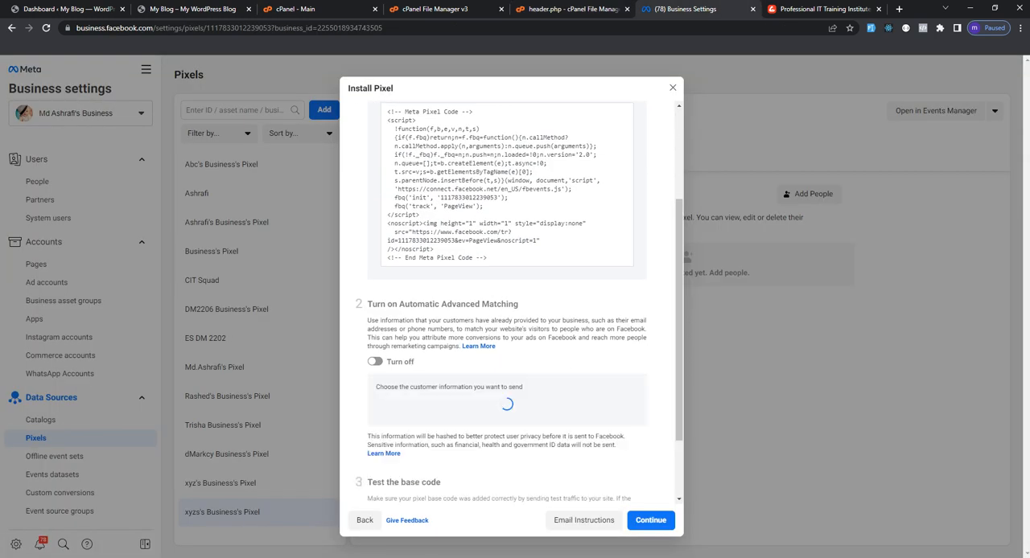
scroll(519, 302, down, 1)
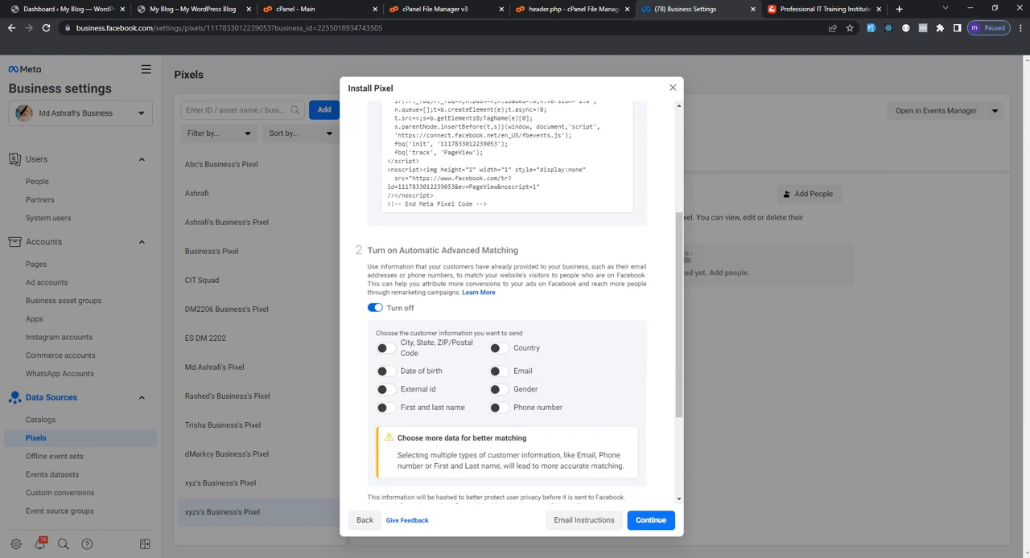
click(375, 308)
click(375, 362)
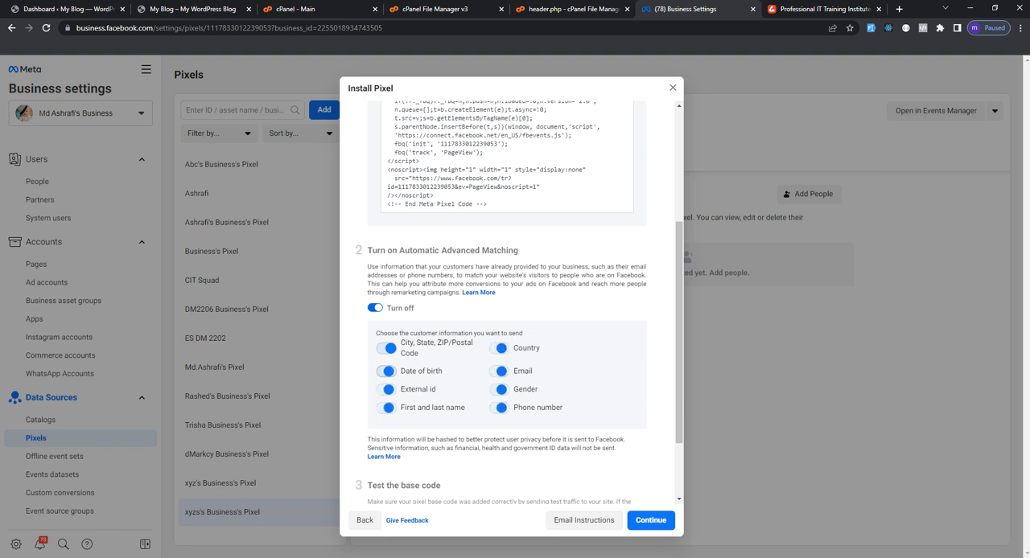
Test the base code by entering the WordPress site's root URL, copied from its dashboard address, and sending test traffic to it
scroll(519, 302, down, 2)
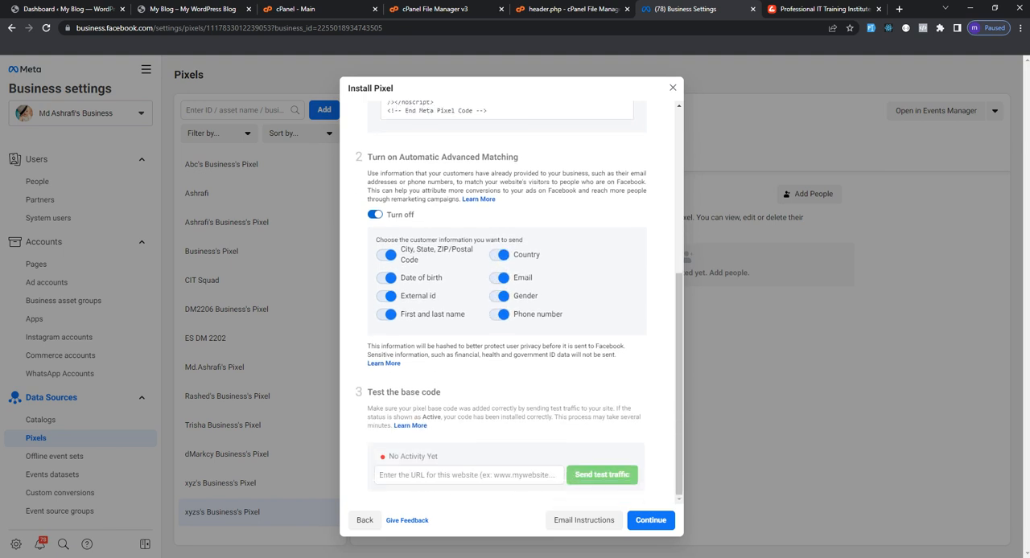
click(468, 476)
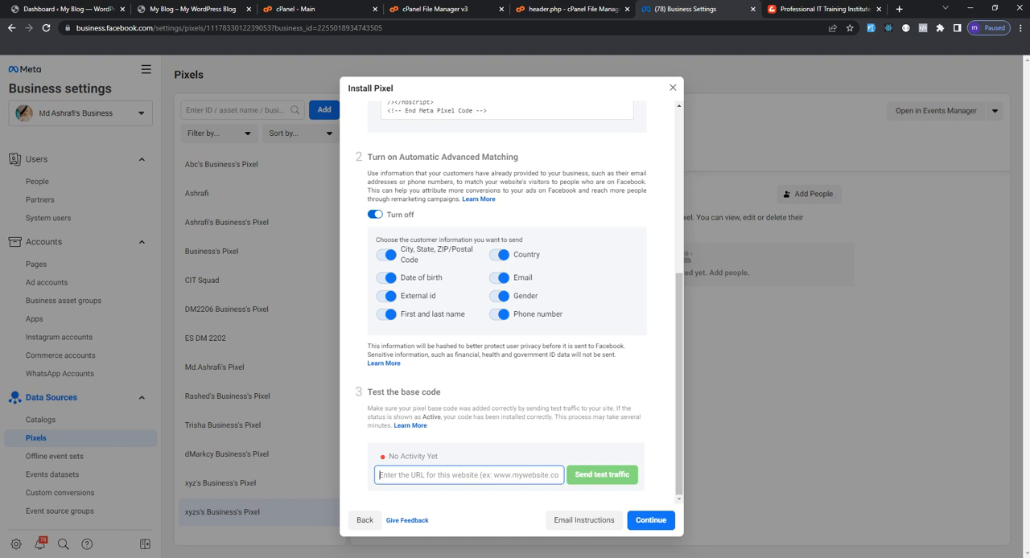
click(62, 9)
drag(191, 28, 123, 29)
key(ctrl+c)
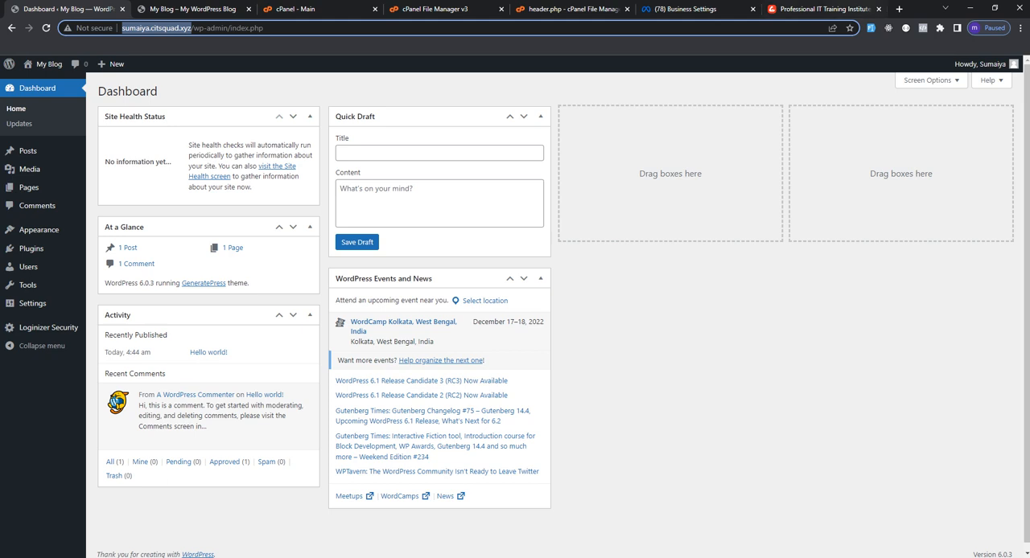
click(685, 9)
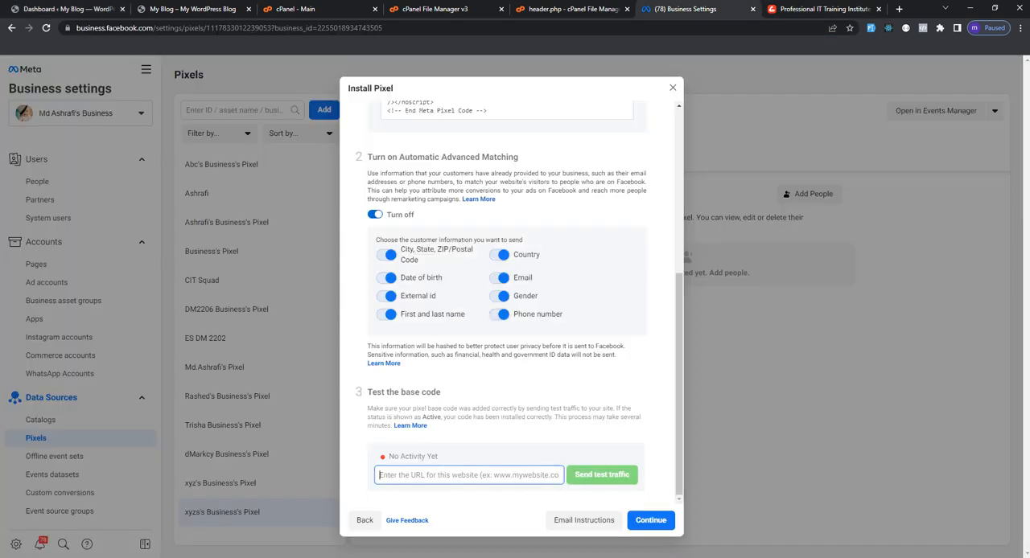
key(ctrl+v)
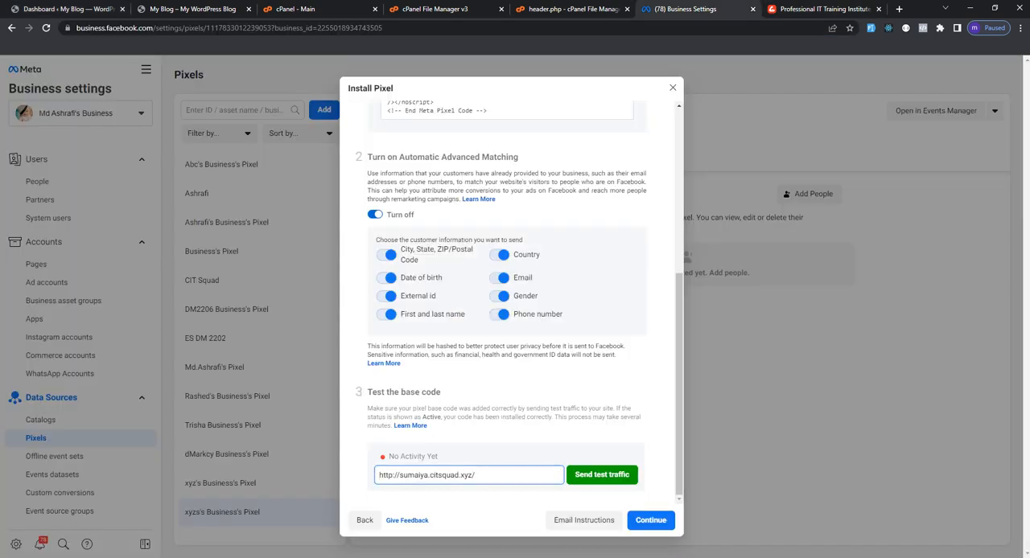
click(602, 475)
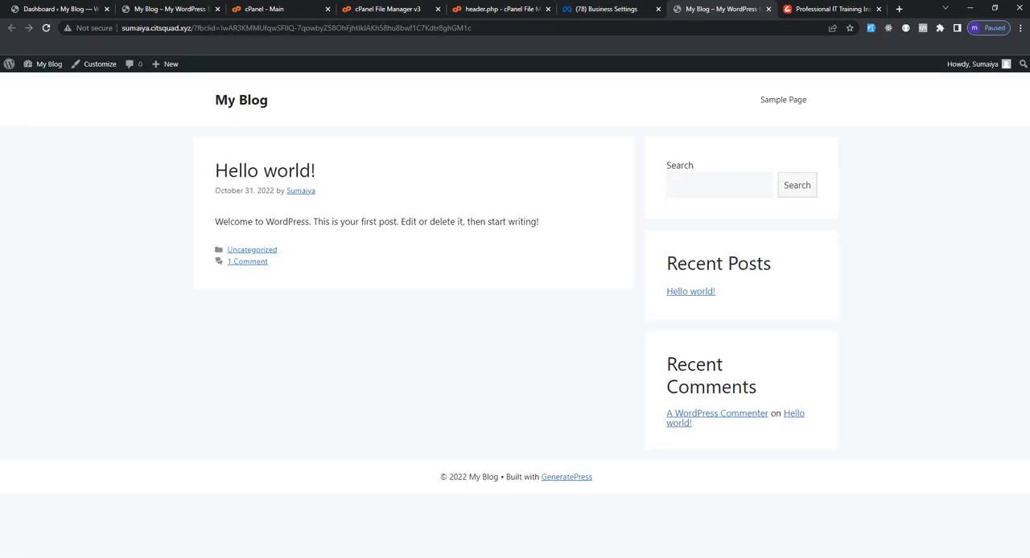
Return to the pixel installation in Meta Business settings and continue to the Add Event Code stage
click(608, 9)
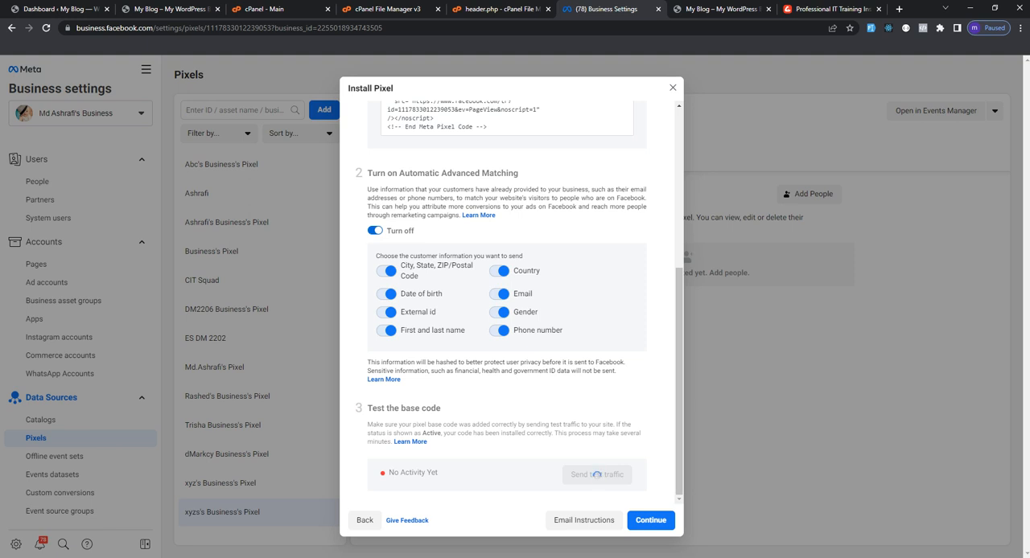
click(651, 520)
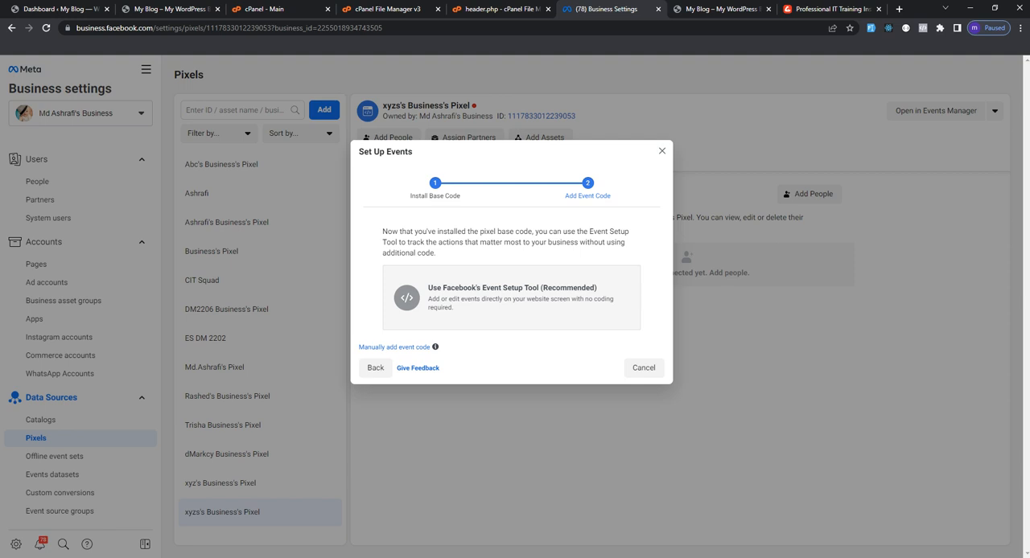
key(alt+Tab)
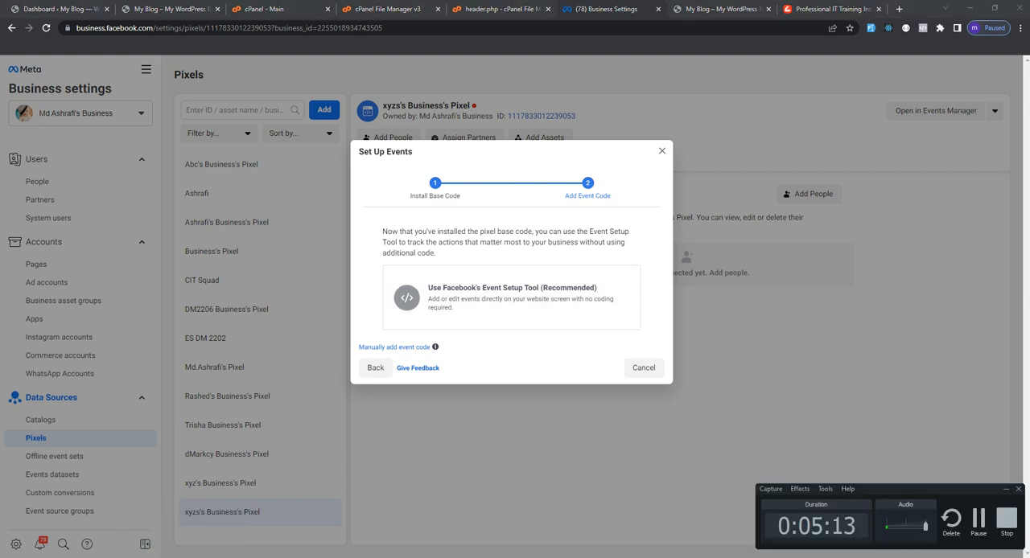